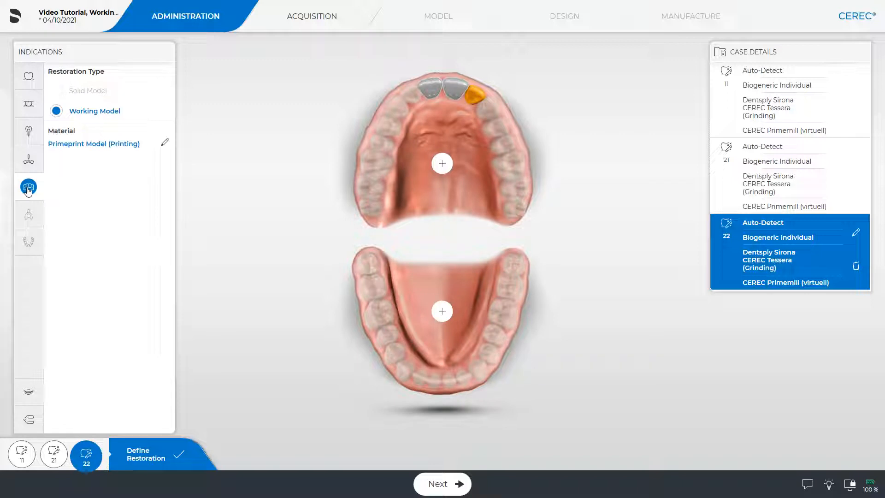
Add Primeprint working models for the upper and lower jaws, and open the viewed model in the inLab Model design app.
{"action": "left_click", "coordinate": [442, 163]}
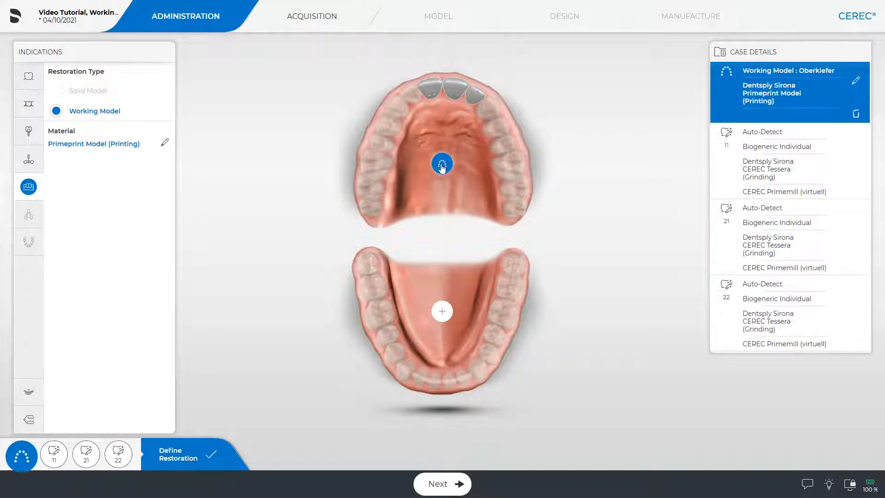
{"action": "left_click", "coordinate": [442, 312]}
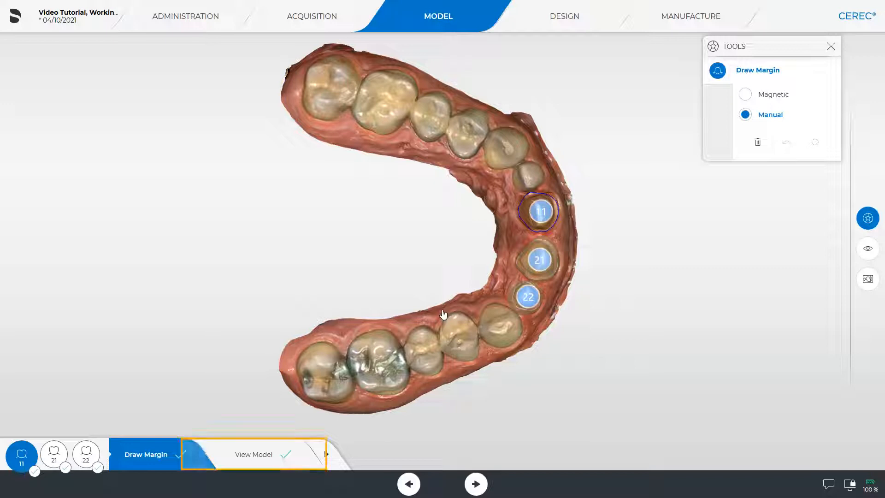
{"action": "left_click", "coordinate": [257, 453]}
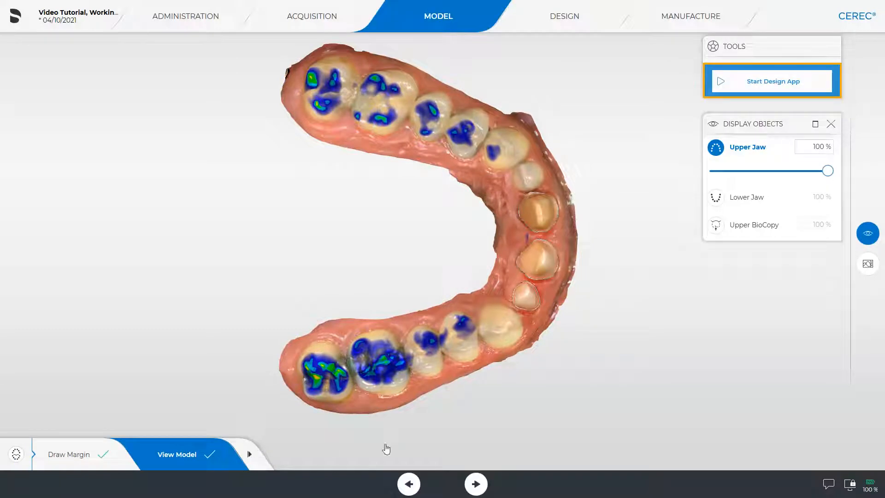
{"action": "left_click", "coordinate": [769, 82]}
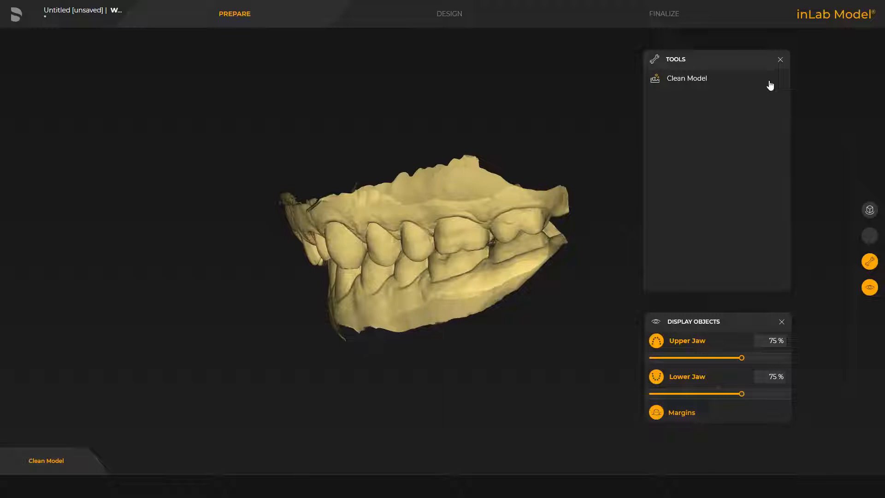
Check the storage paths of the inLab Model database and the manufacturing database in the settings.
{"action": "left_click", "coordinate": [17, 16]}
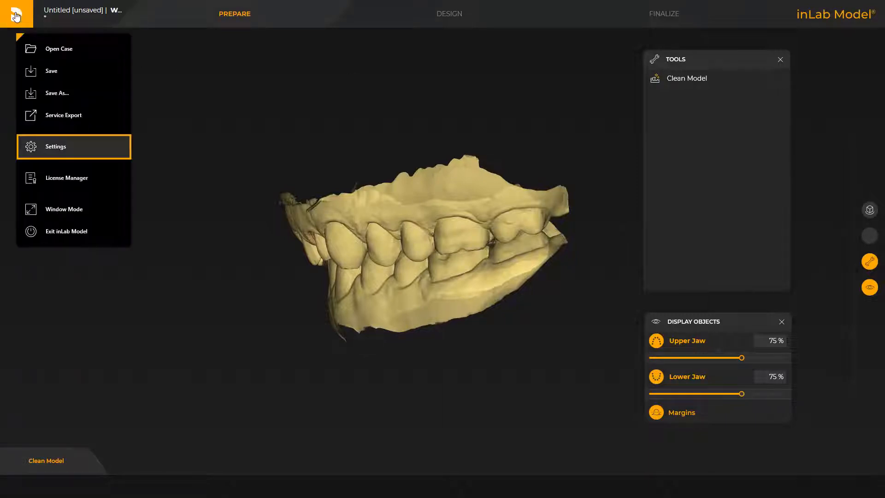
{"action": "left_click", "coordinate": [52, 148]}
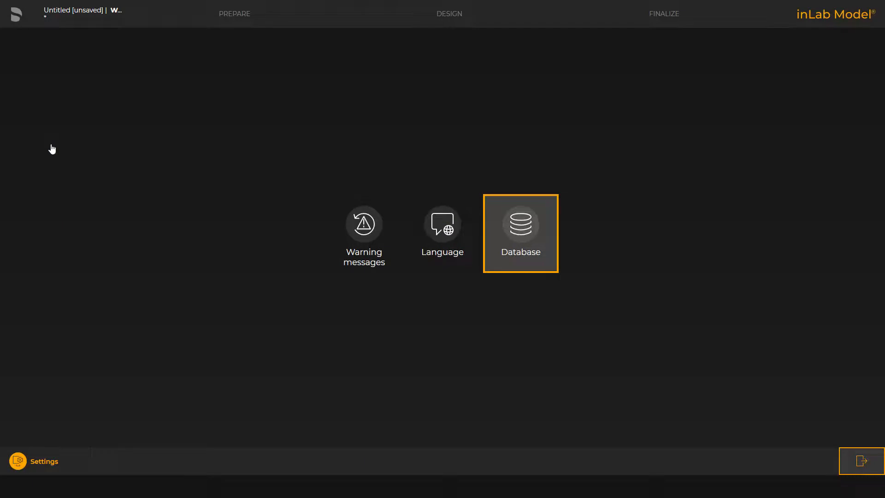
{"action": "left_click", "coordinate": [521, 230]}
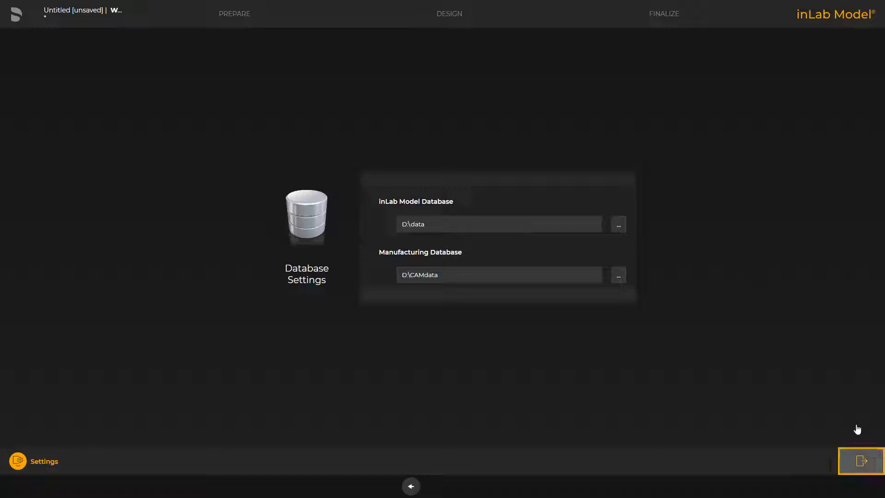
{"action": "left_click", "coordinate": [860, 459]}
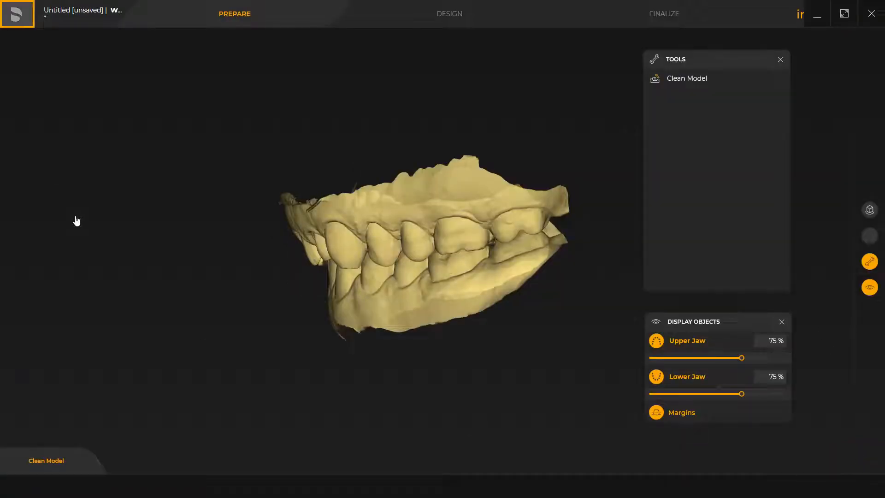
Save the unsaved working model case.
{"action": "left_click", "coordinate": [17, 15]}
{"action": "left_click", "coordinate": [53, 72]}
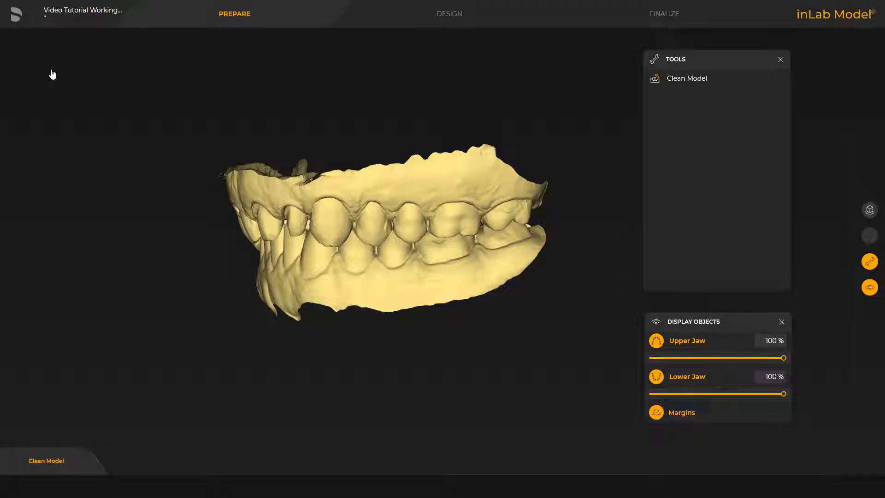
With the lower jaw hidden, redraw the upper jaw's Clean Model trim line inside the ragged scan edge, from the front teeth to the rear molars.
{"action": "left_click", "coordinate": [671, 80]}
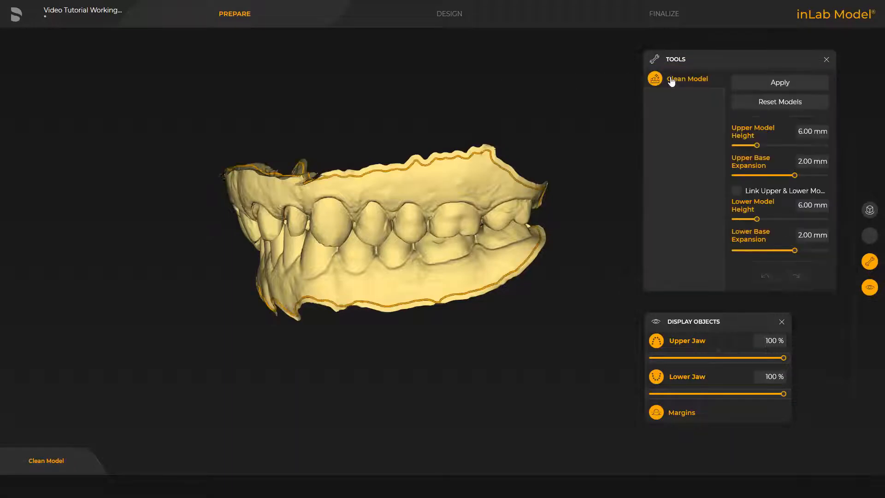
{"action": "left_click", "coordinate": [673, 376]}
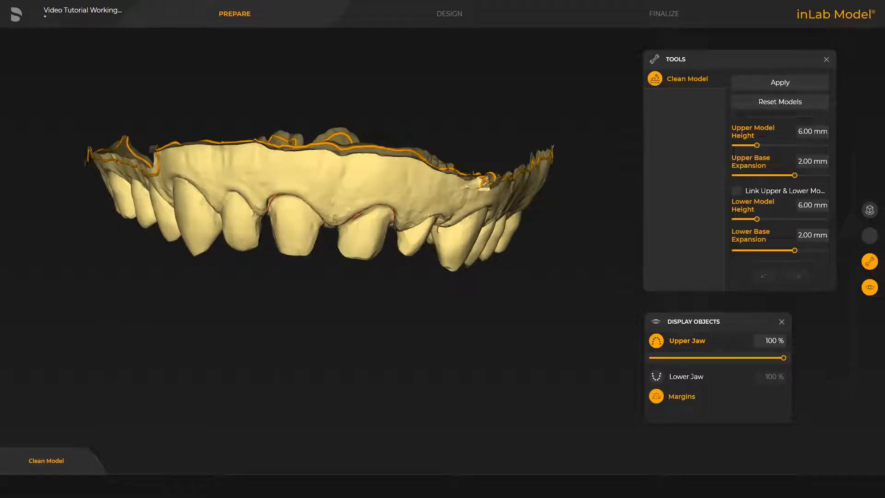
{"action": "double_click", "coordinate": [159, 171]}
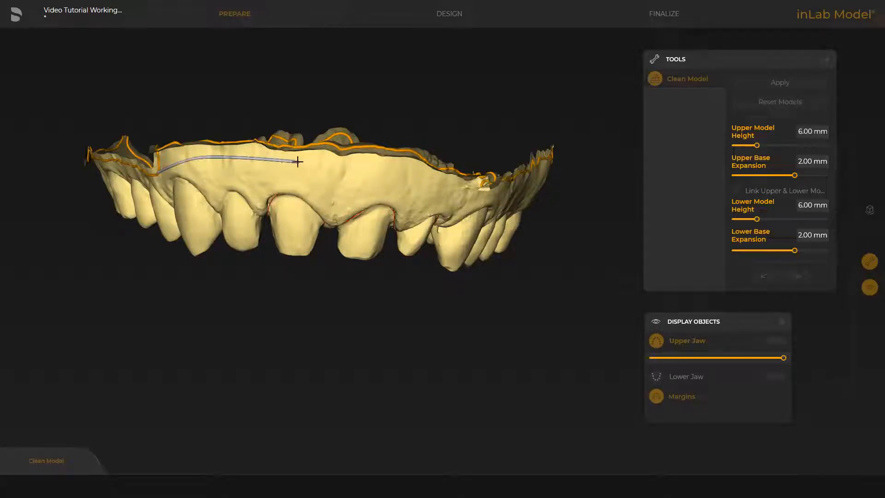
{"action": "left_click", "coordinate": [382, 166]}
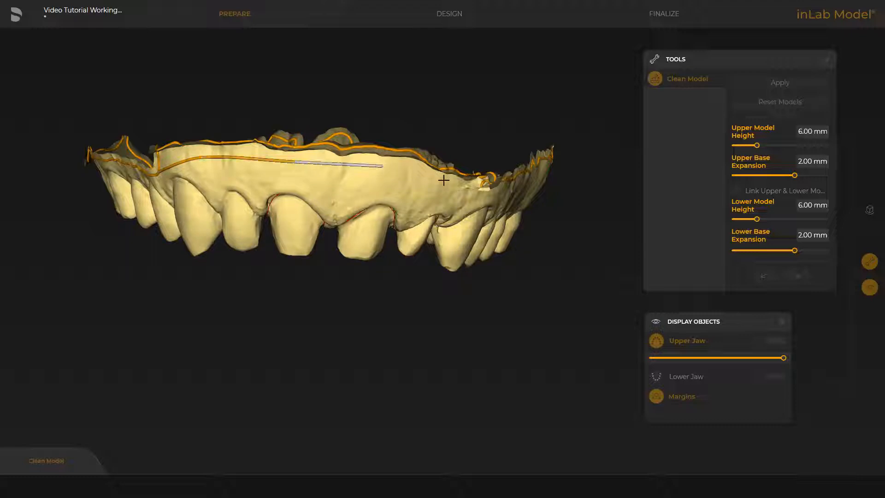
{"action": "left_click", "coordinate": [444, 180]}
{"action": "left_click", "coordinate": [482, 196]}
{"action": "left_click_drag", "start_coordinate": [586, 188], "coordinate": [526, 191]}
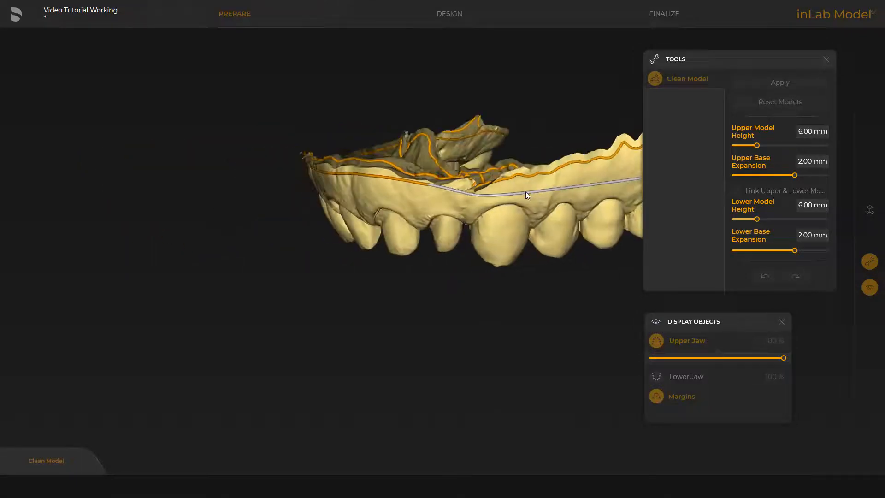
{"action": "right_click_drag", "start_coordinate": [526, 191], "coordinate": [249, 310]}
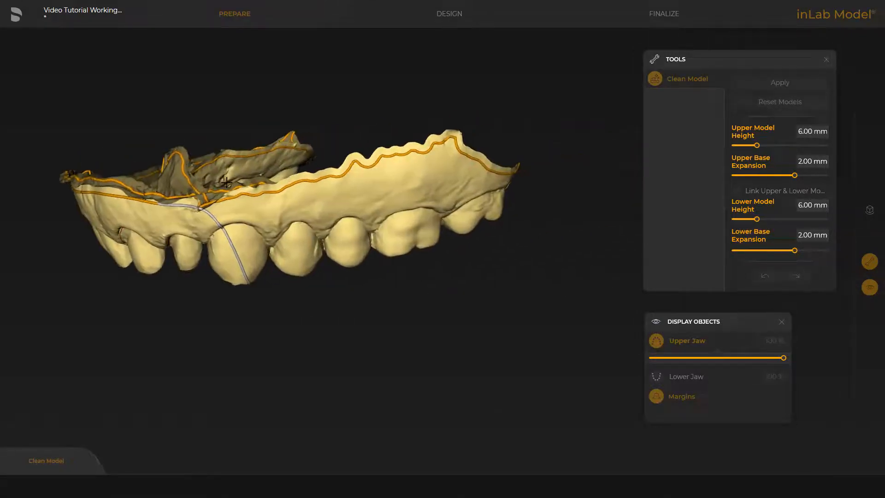
{"action": "left_click", "coordinate": [227, 208]}
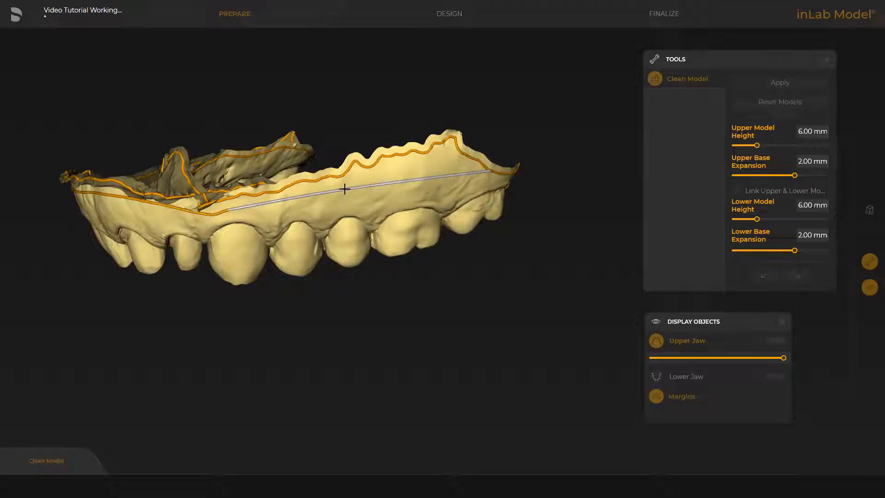
{"action": "left_click", "coordinate": [490, 171]}
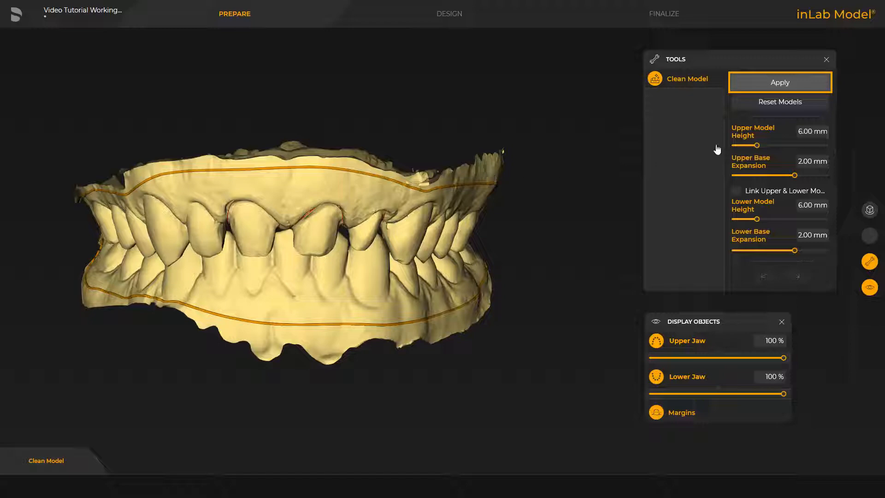
Apply Clean Model to both jaws, with a 6.00 mm model height and 2.00 mm base expansion.
{"action": "left_click", "coordinate": [779, 82]}
{"action": "middle_click_drag", "start_coordinate": [550, 283], "coordinate": [547, 249]}
{"action": "mouse_move", "coordinate": [347, 394]}
{"action": "middle_mouse_down"}
{"action": "mouse_move", "coordinate": [354, 310]}
{"action": "mouse_move", "coordinate": [352, 458]}
{"action": "mouse_move", "coordinate": [337, 393]}
{"action": "middle_mouse_up"}
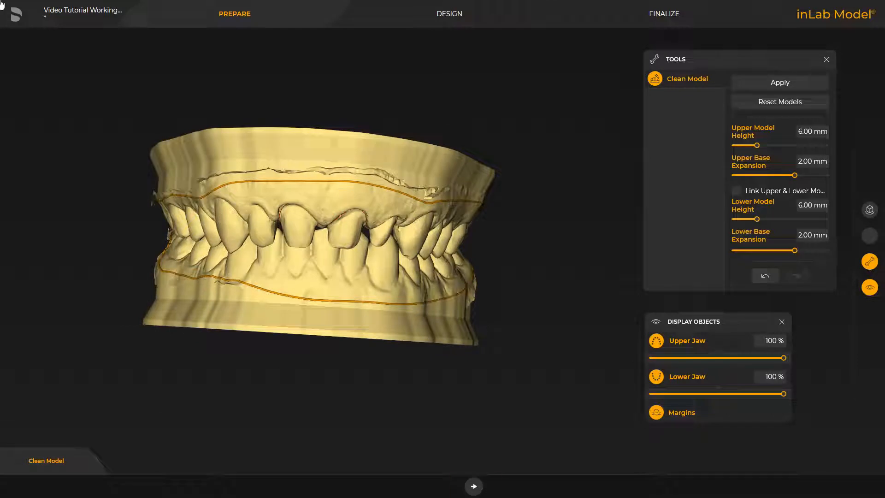
Proceed to the design phase and create removable stumps with dies, a 0.10 mm spacer and a 0.75 mm ditch.
{"action": "left_click", "coordinate": [474, 487]}
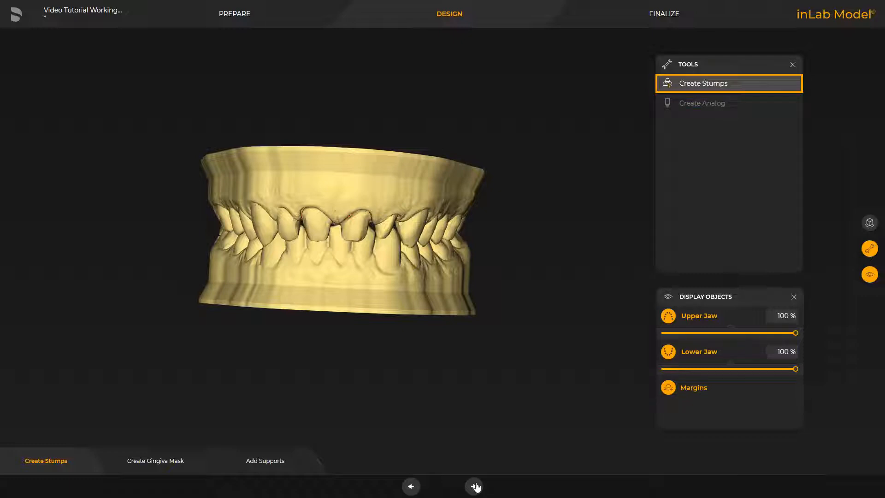
{"action": "left_click", "coordinate": [694, 84]}
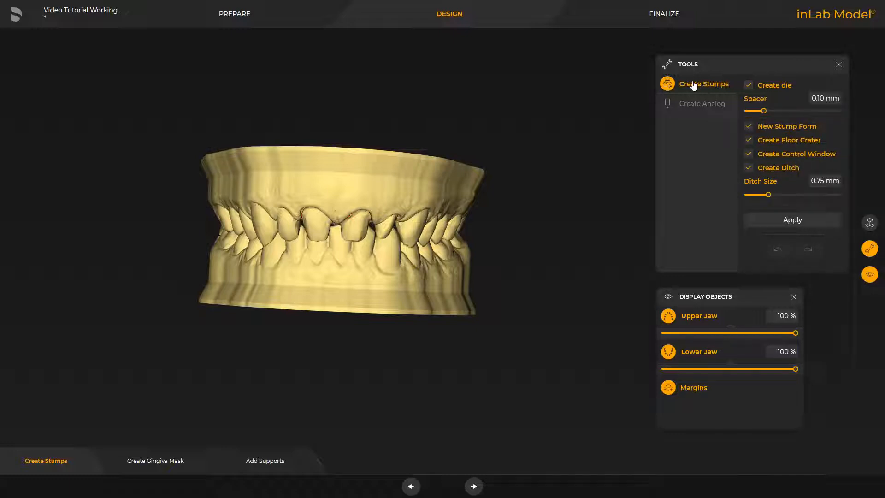
{"action": "left_click", "coordinate": [792, 220]}
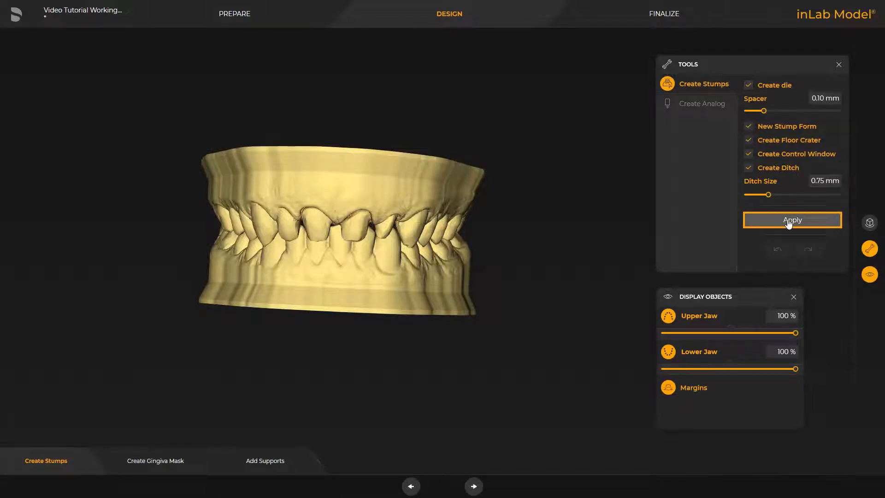
Examine the three stumps on their own with both jaws hidden, and display both jaws again.
{"action": "left_click_drag", "start_coordinate": [329, 383], "coordinate": [333, 322]}
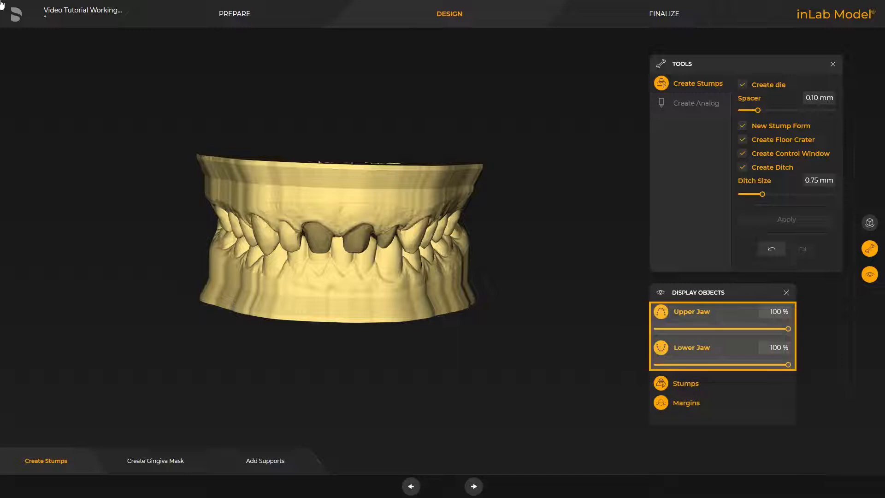
{"action": "left_click", "coordinate": [684, 312]}
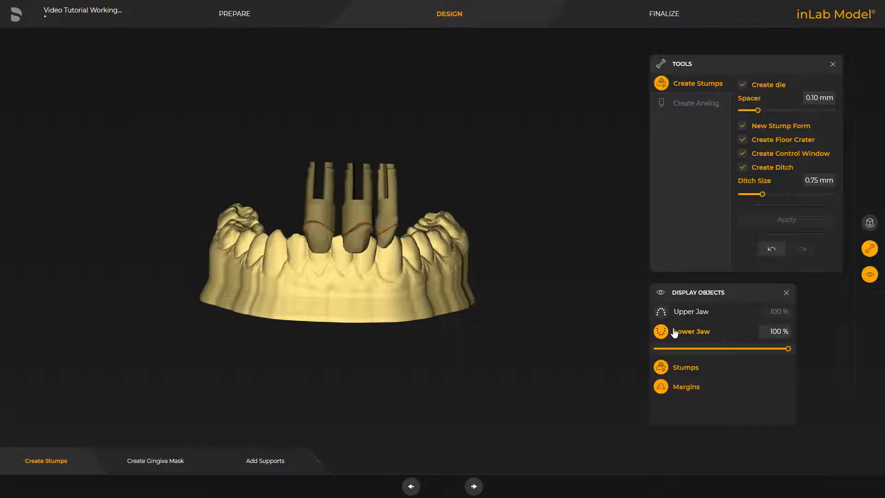
{"action": "left_click", "coordinate": [675, 332]}
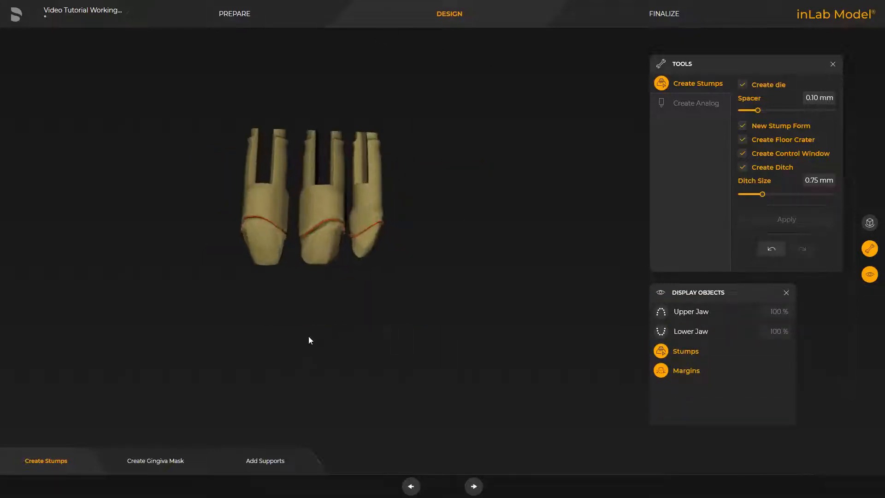
{"action": "left_click_drag", "start_coordinate": [309, 340], "coordinate": [291, 367]}
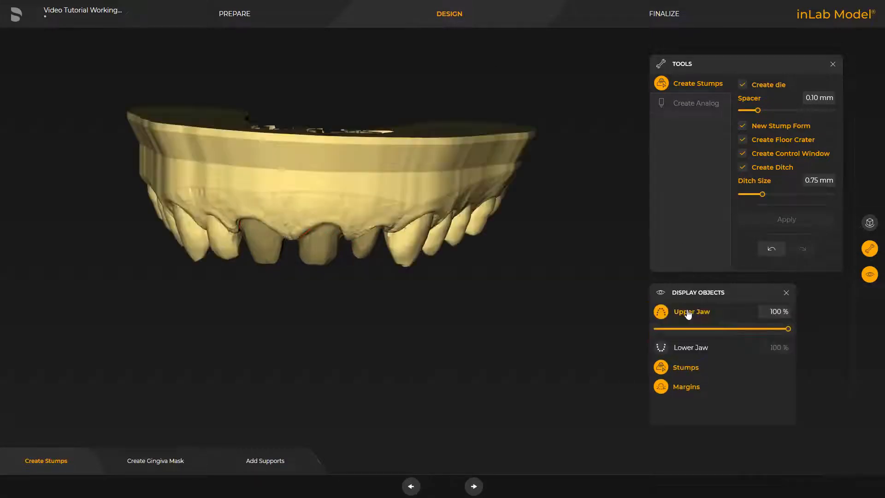
{"action": "left_click", "coordinate": [660, 348]}
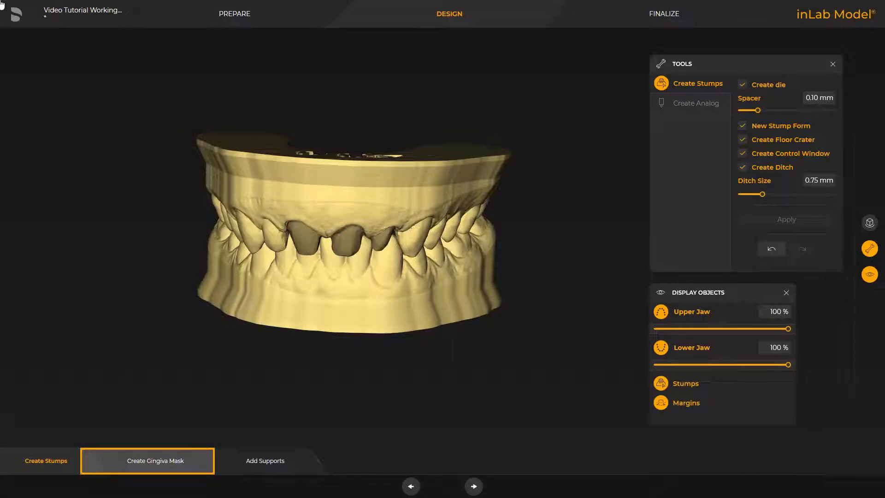
Create a gingiva mask around the three upper front stumps and display the lower jaw again.
{"action": "left_click", "coordinate": [147, 461]}
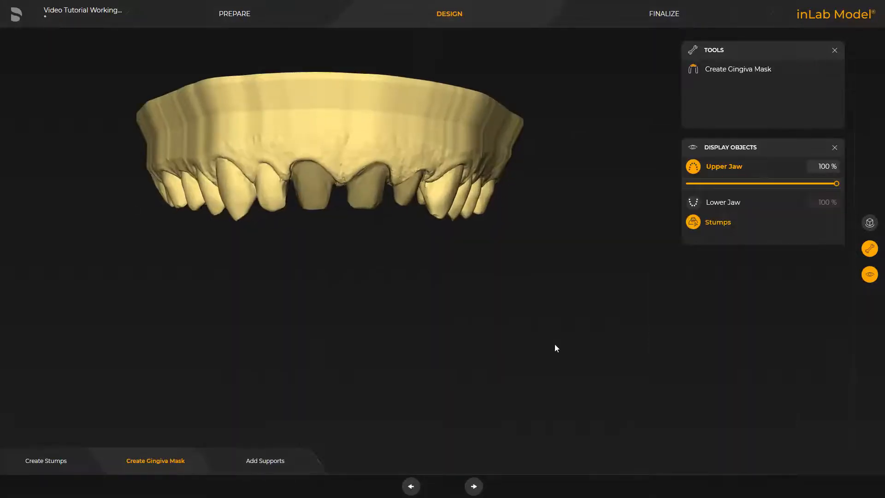
{"action": "right_click_drag", "start_coordinate": [309, 275], "coordinate": [311, 442]}
{"action": "left_click_drag", "start_coordinate": [311, 443], "coordinate": [305, 314]}
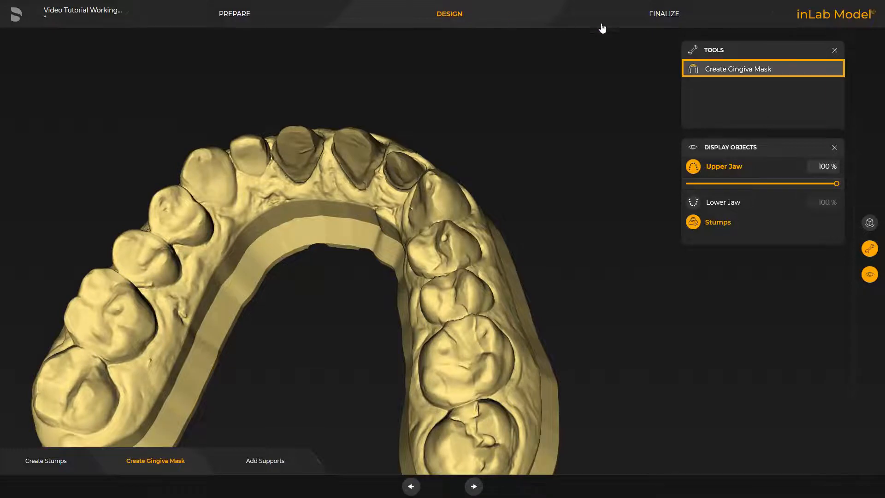
{"action": "left_click", "coordinate": [717, 68]}
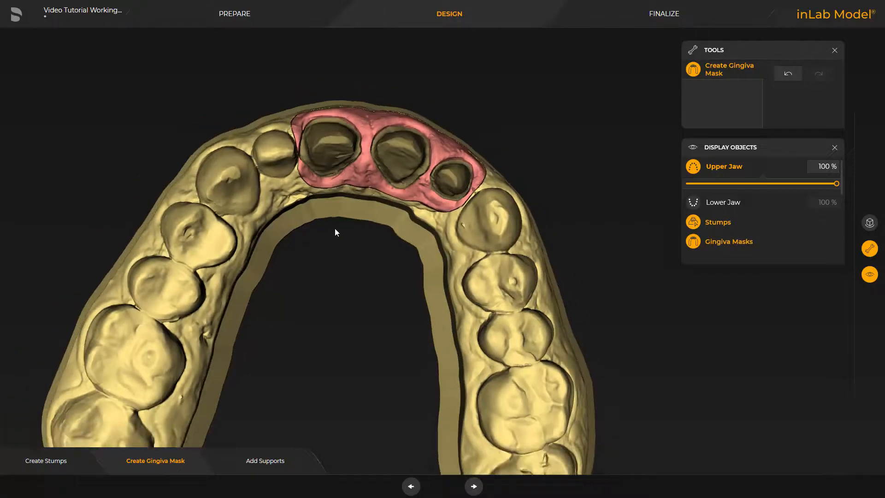
{"action": "right_click_drag", "start_coordinate": [334, 228], "coordinate": [328, 261]}
{"action": "right_click_drag", "start_coordinate": [385, 59], "coordinate": [380, 38]}
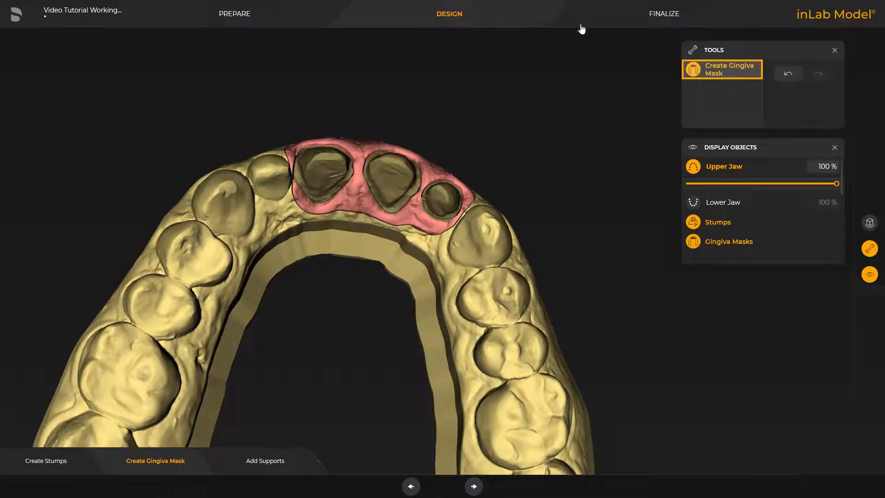
{"action": "left_click", "coordinate": [693, 70]}
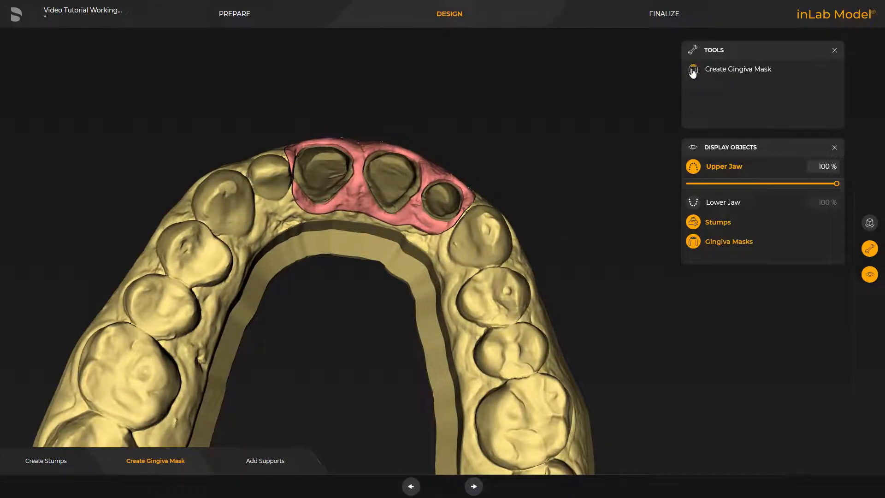
{"action": "left_click", "coordinate": [720, 201]}
{"action": "right_click_drag", "start_coordinate": [497, 92], "coordinate": [405, 178]}
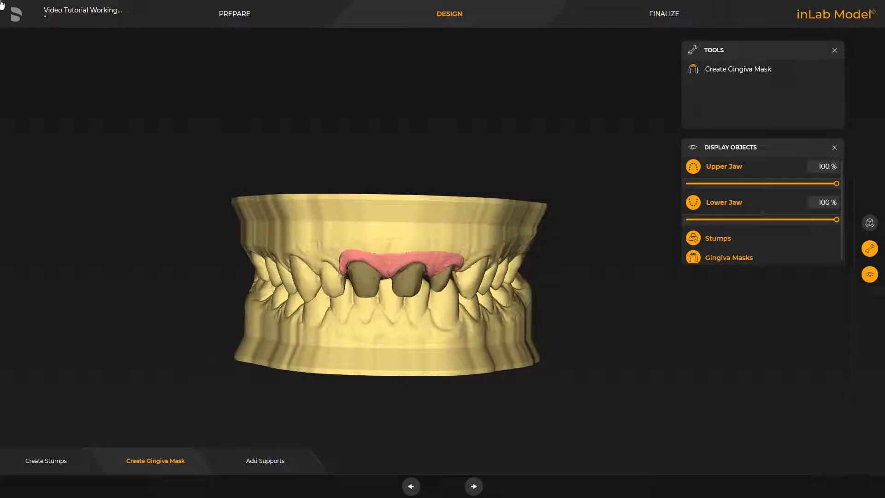
Add three support struts joining the upper and lower jaws, one at each rear end and one inside the front arch.
{"action": "left_click", "coordinate": [260, 463]}
{"action": "right_click_drag", "start_coordinate": [347, 269], "coordinate": [281, 323]}
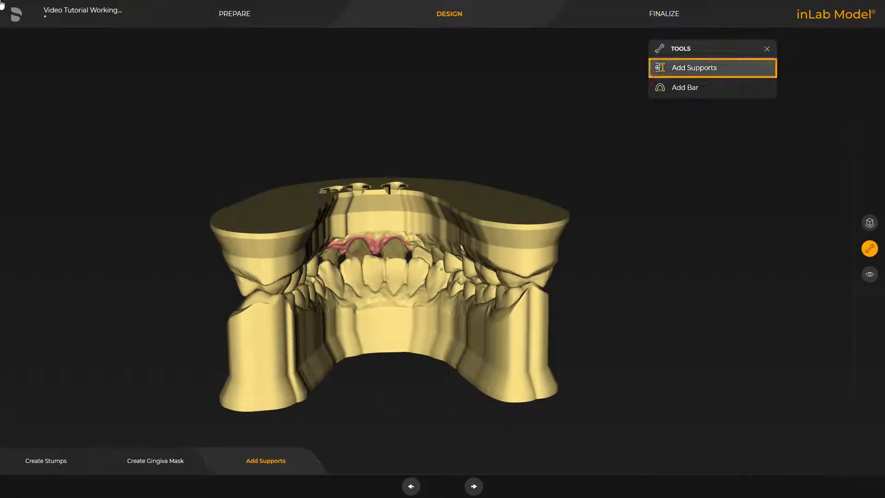
{"action": "left_click", "coordinate": [676, 69]}
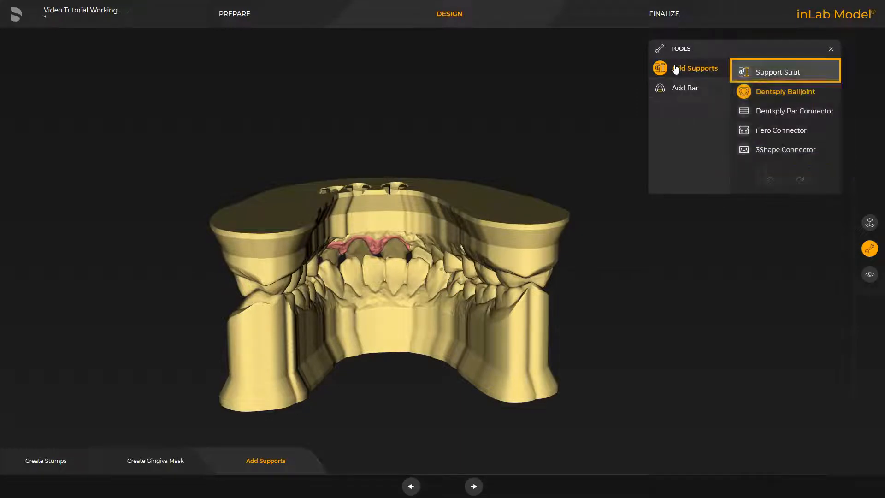
{"action": "left_click", "coordinate": [763, 73]}
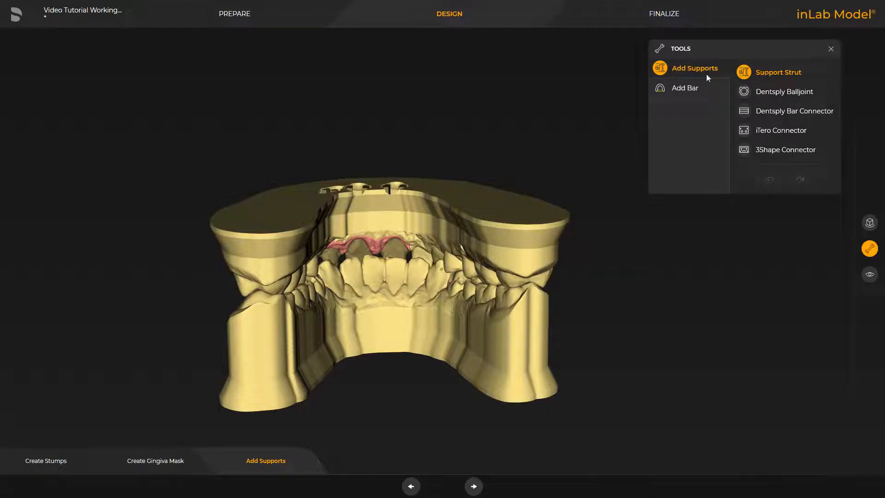
{"action": "left_click", "coordinate": [536, 333]}
{"action": "left_click", "coordinate": [247, 358]}
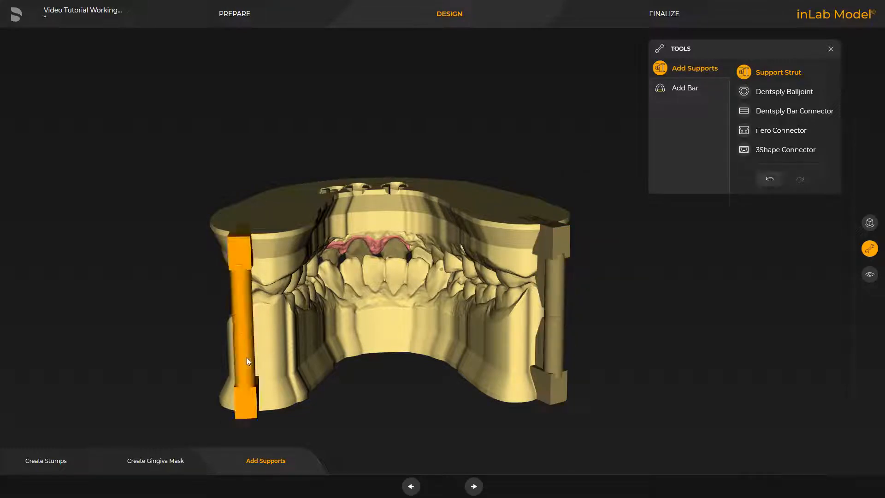
{"action": "left_click", "coordinate": [381, 339]}
Adjust the placement and rotation of the two rear support struts, and open the front strut for adjustment.
{"action": "right_click_drag", "start_coordinate": [397, 73], "coordinate": [401, 113]}
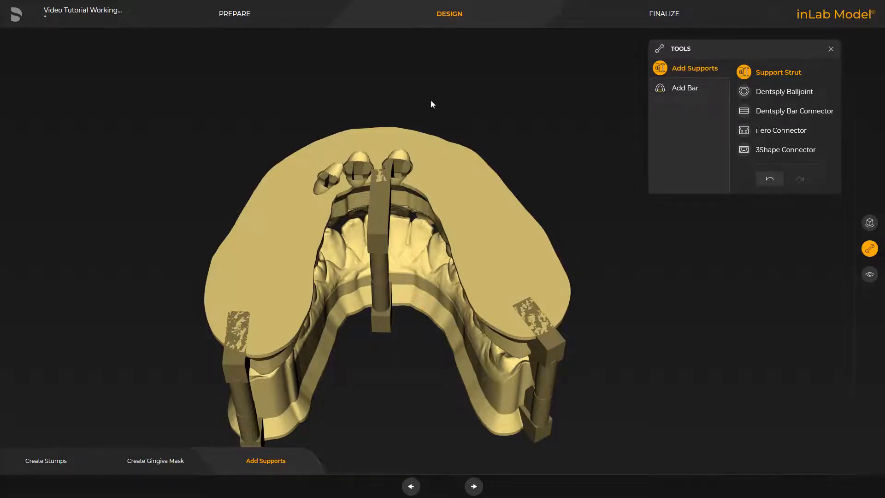
{"action": "left_click", "coordinate": [552, 354]}
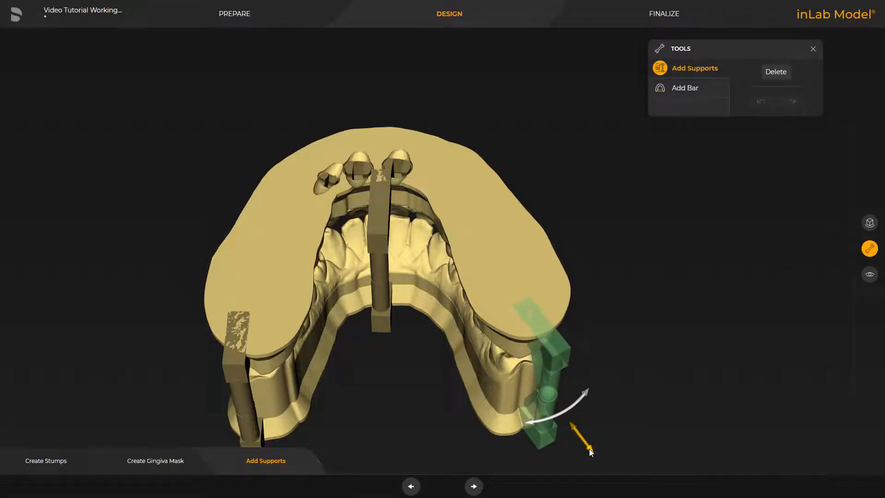
{"action": "middle_click_drag", "start_coordinate": [389, 429], "coordinate": [410, 358]}
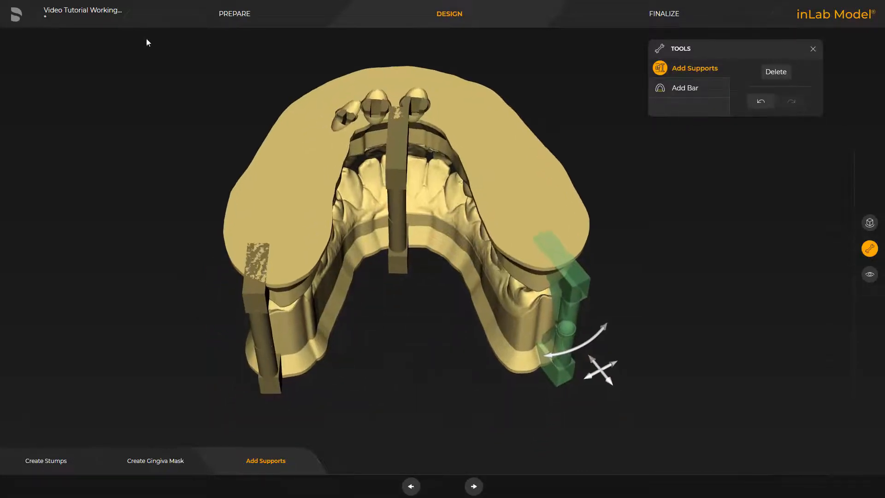
{"action": "left_click_drag", "start_coordinate": [264, 351], "coordinate": [242, 354]}
{"action": "left_click_drag", "start_coordinate": [213, 392], "coordinate": [208, 397]}
{"action": "left_click_drag", "start_coordinate": [406, 370], "coordinate": [406, 341]}
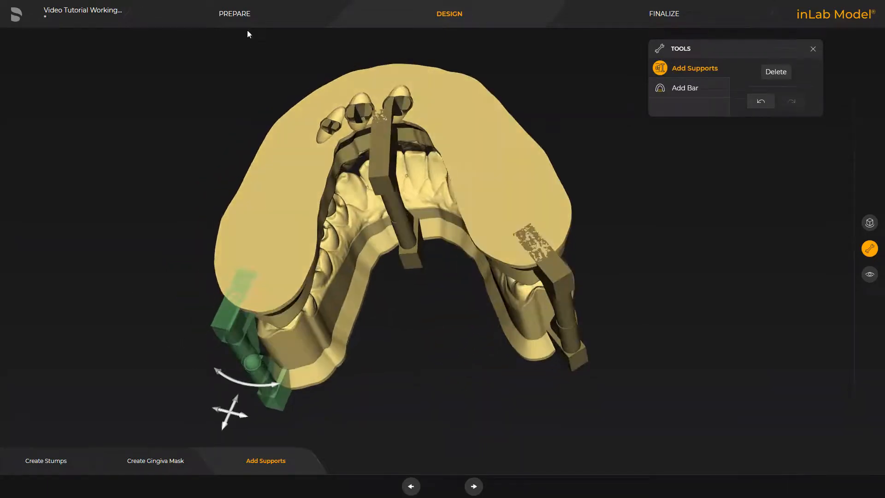
{"action": "left_click", "coordinate": [387, 192]}
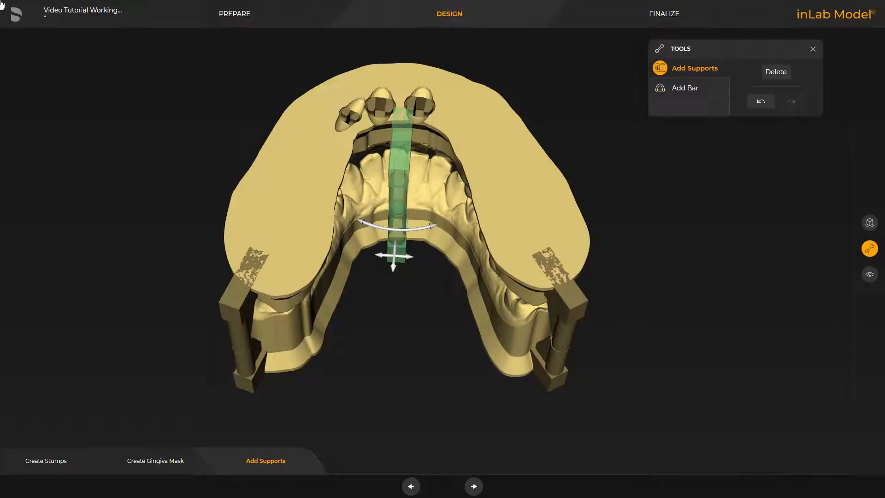
Add a 4.00 mm wide, 3.00 mm high bar with an opposite bar across the rear of both jaws.
{"action": "left_click", "coordinate": [674, 87]}
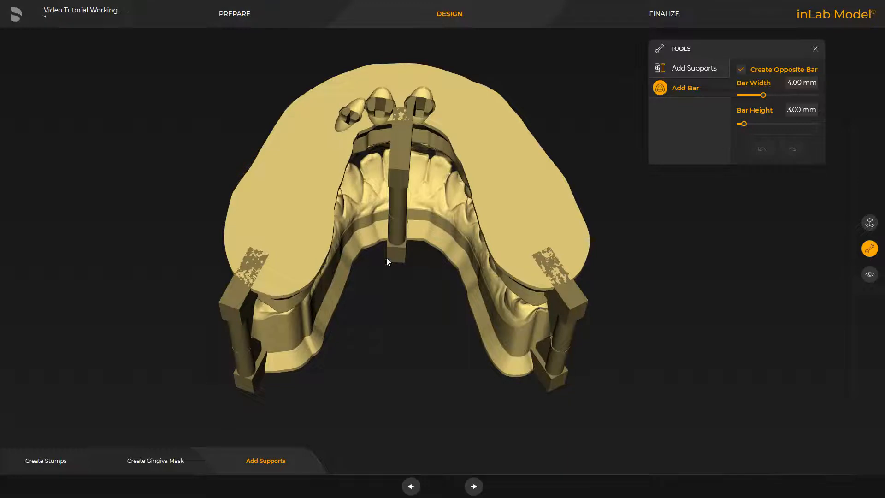
{"action": "left_click", "coordinate": [506, 267]}
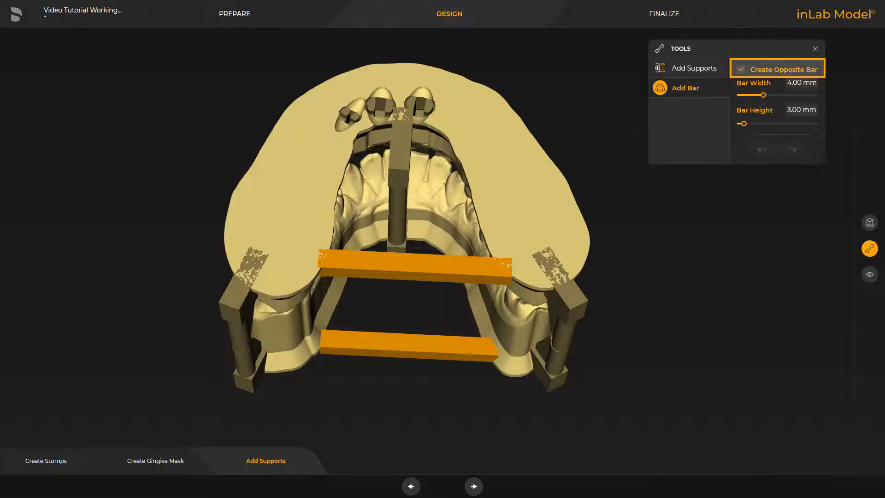
{"action": "left_click_drag", "start_coordinate": [507, 277], "coordinate": [507, 270]}
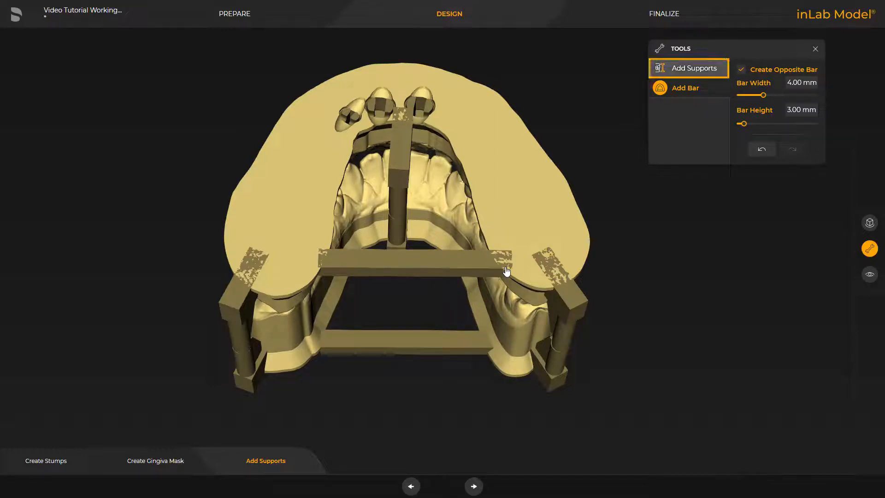
Attach a Dentsply Balljoint support to the middle of the rear bars connecting the jaw ends.
{"action": "left_click", "coordinate": [678, 69]}
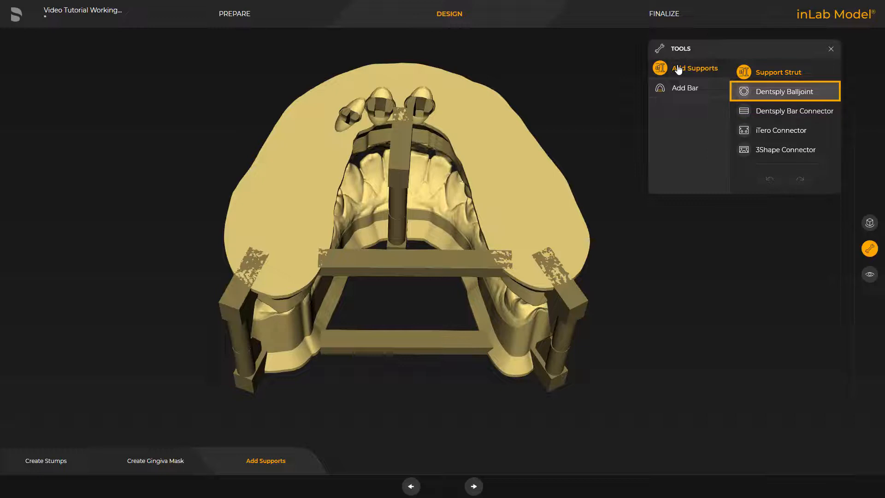
{"action": "left_click", "coordinate": [757, 94]}
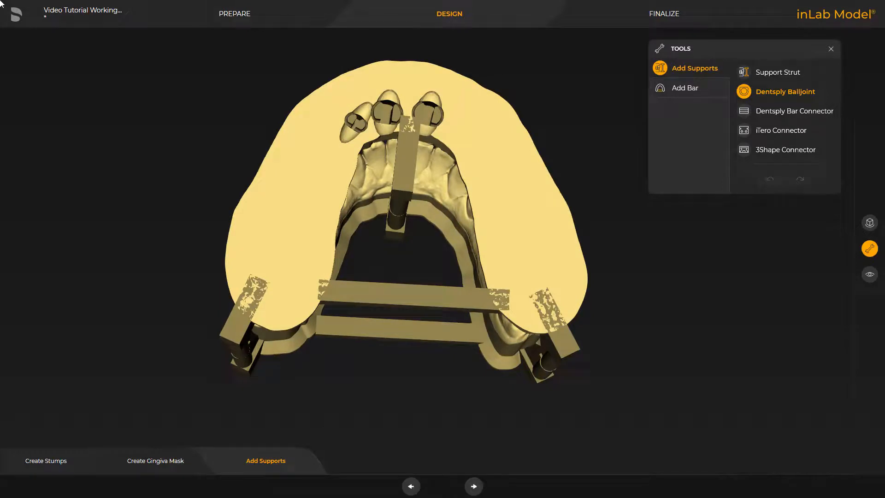
{"action": "left_click", "coordinate": [403, 308]}
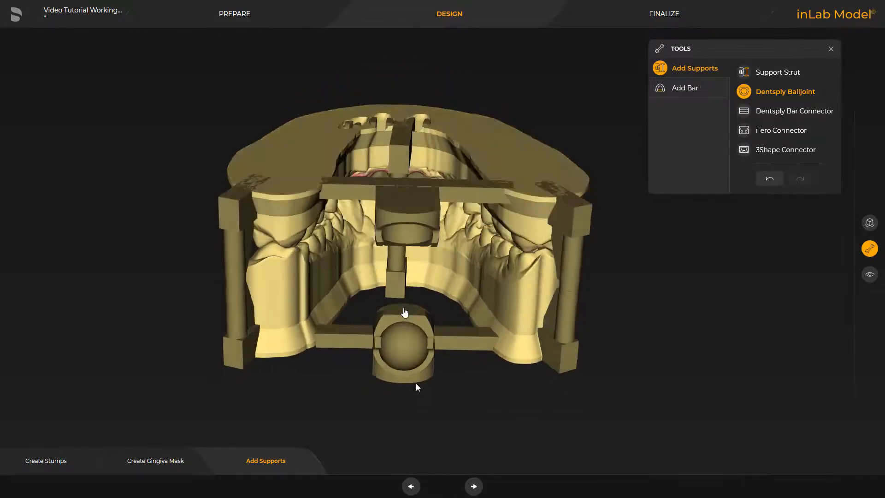
{"action": "left_click_drag", "start_coordinate": [416, 383], "coordinate": [410, 428]}
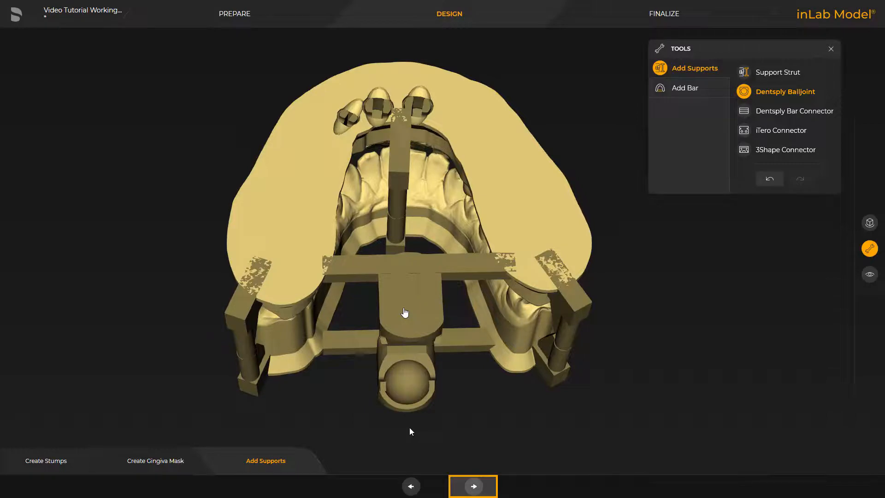
Proceed to the finalize phase and carve out the model with a 3.00 mm wall thickness.
{"action": "left_click", "coordinate": [468, 483]}
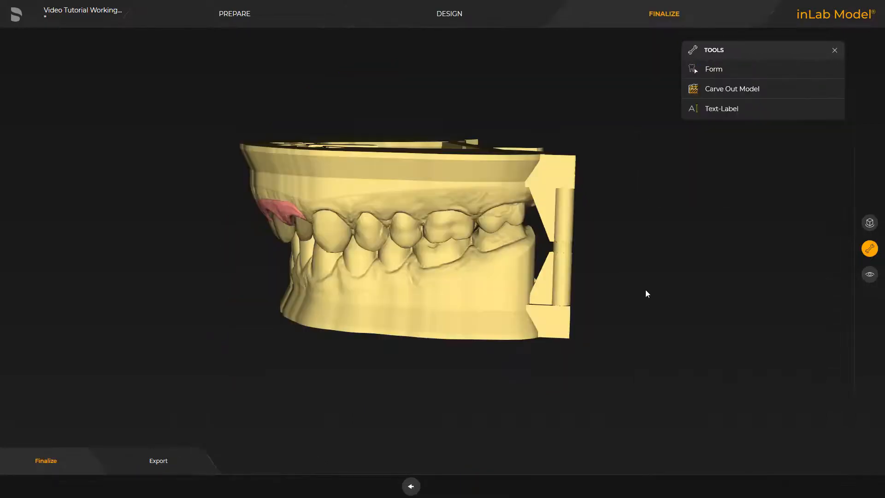
{"action": "left_click_drag", "start_coordinate": [646, 289], "coordinate": [260, 383]}
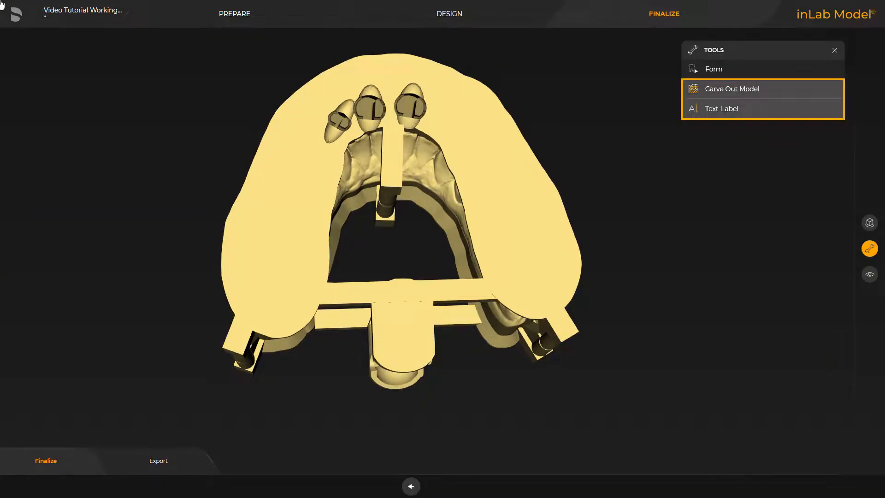
{"action": "left_click", "coordinate": [720, 90]}
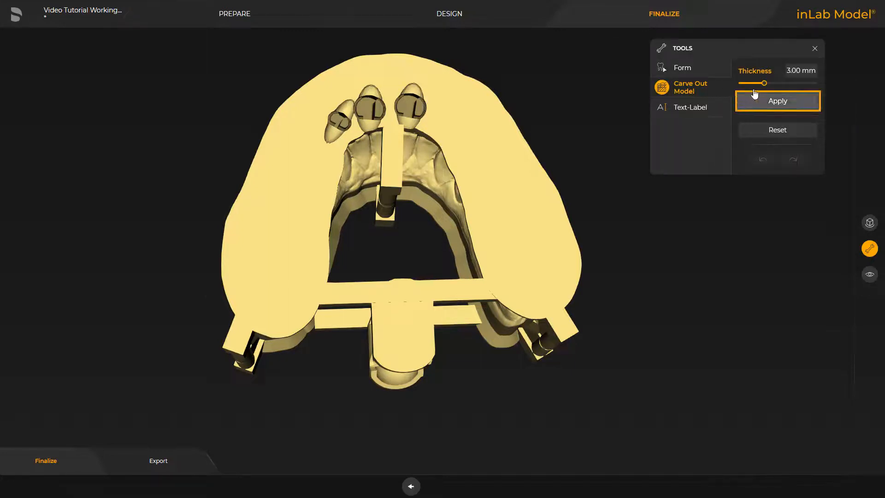
{"action": "left_click", "coordinate": [772, 105]}
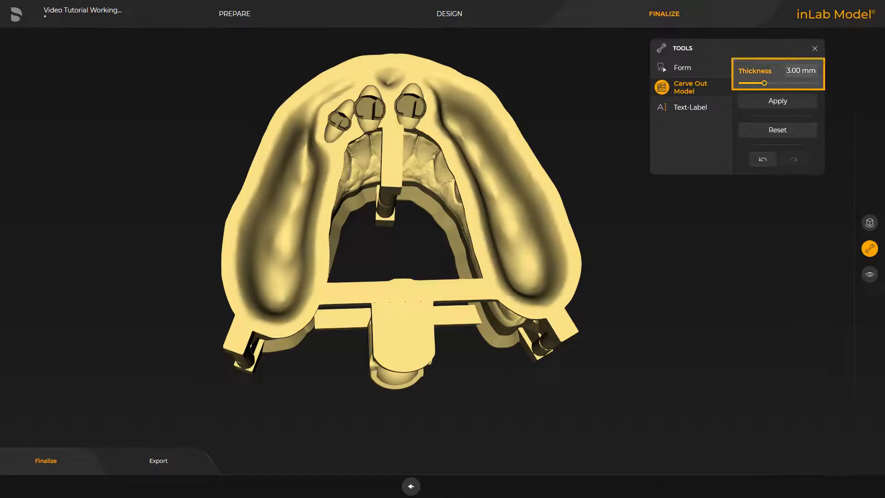
Place the text label "inLab by Dentsply Sirona" at 3.00 mm font size on the lower jaw's side and the upper jaw's opposite side.
{"action": "right_click_drag", "start_coordinate": [413, 408], "coordinate": [259, 297]}
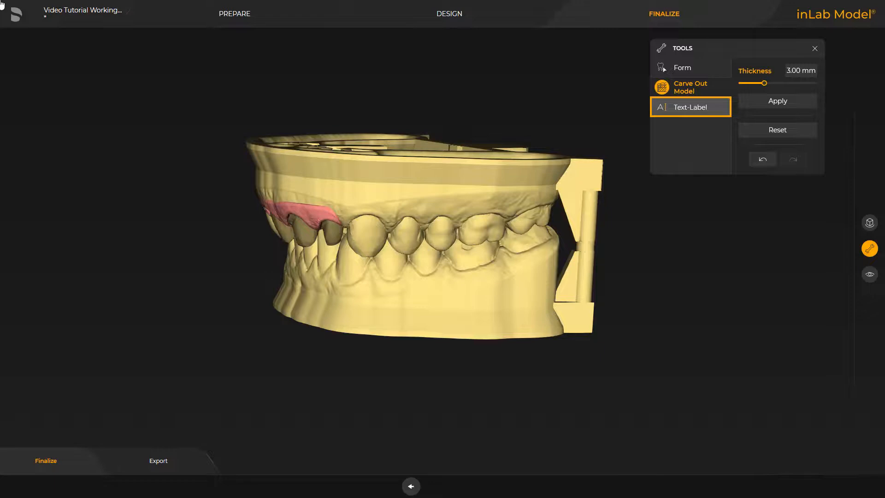
{"action": "left_click", "coordinate": [680, 110]}
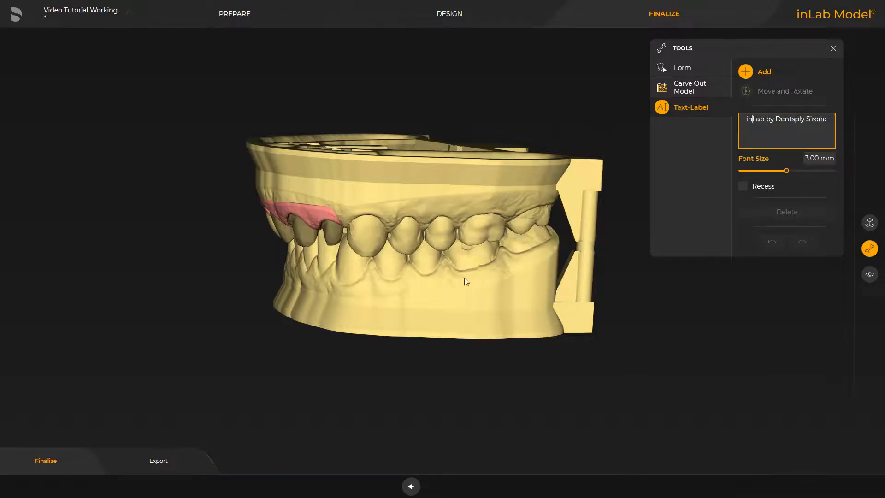
{"action": "left_click", "coordinate": [463, 304]}
{"action": "right_click_drag", "start_coordinate": [463, 303], "coordinate": [106, 332]}
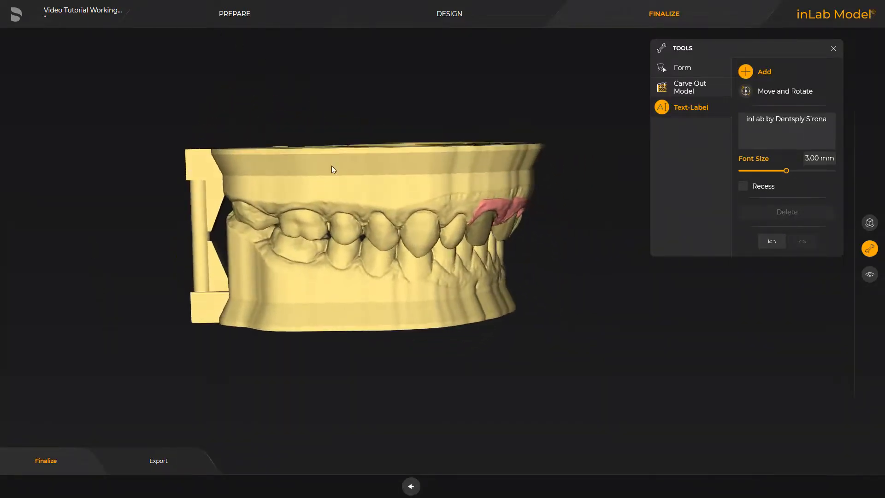
{"action": "left_click", "coordinate": [334, 190]}
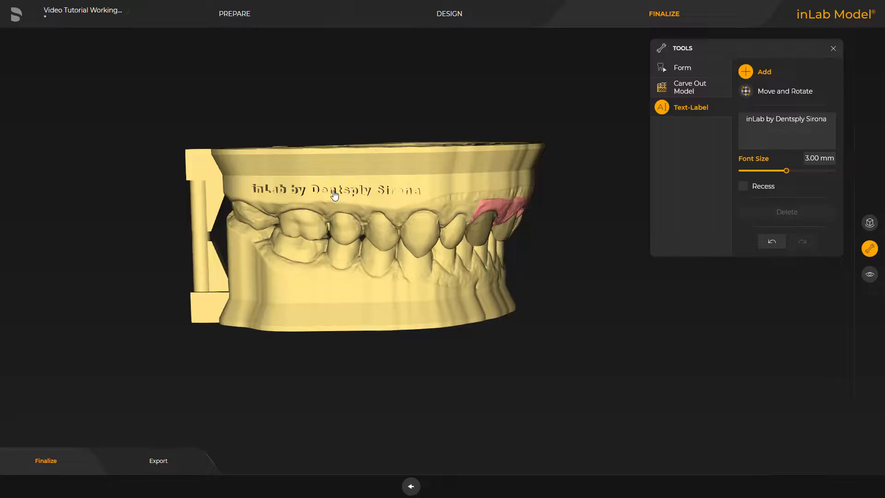
Export the finished model to manufacturing, keeping the jaws and elements rotated to the same plane.
{"action": "left_click", "coordinate": [159, 460]}
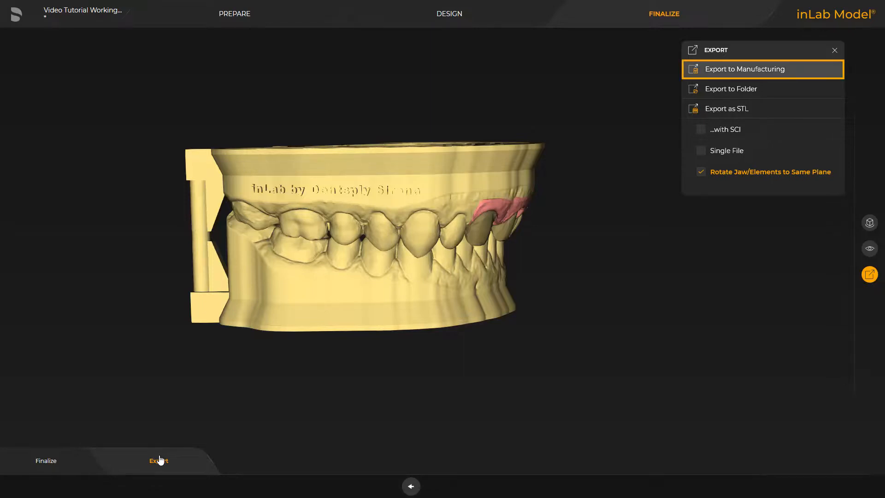
{"action": "left_click", "coordinate": [717, 72]}
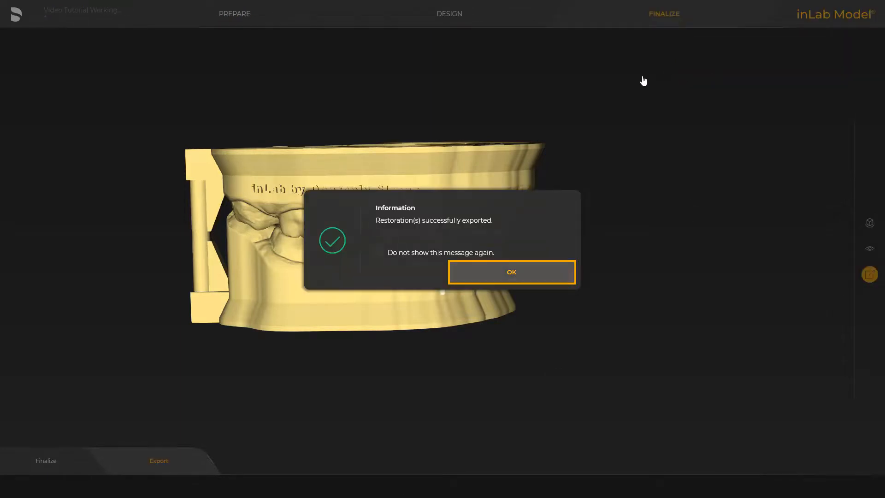
{"action": "left_click", "coordinate": [512, 272]}
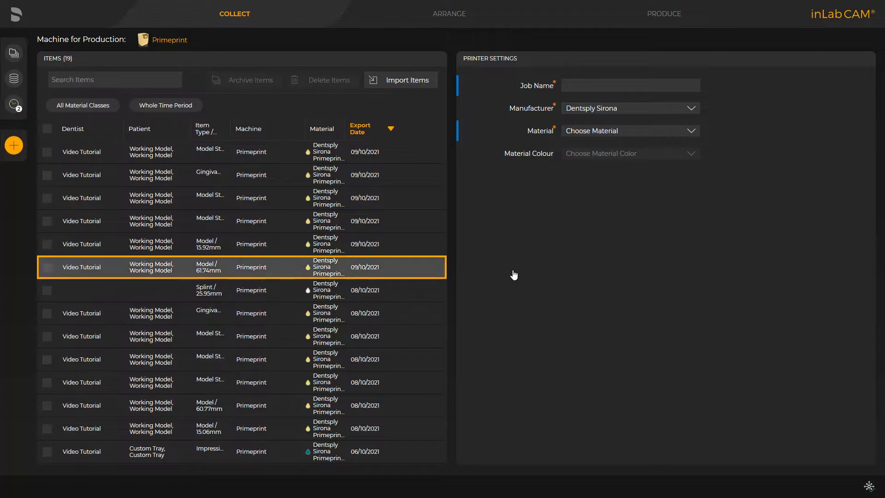
In inLab CAM, select the 61.74 mm working model for the Primeprint and skip ahead to its production preview.
{"action": "left_click", "coordinate": [47, 267]}
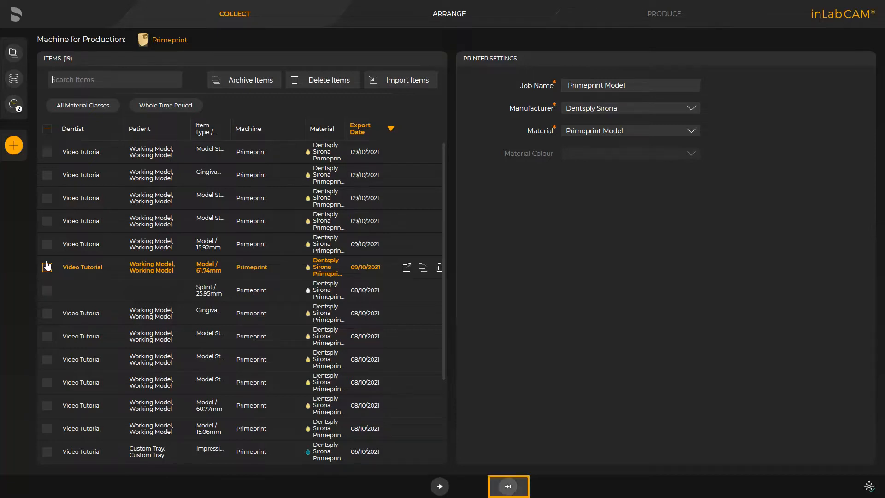
{"action": "left_click", "coordinate": [509, 486]}
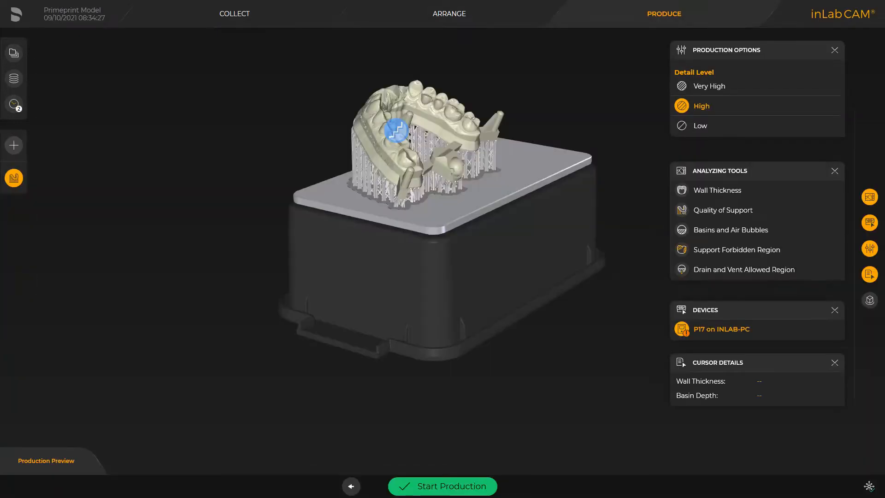